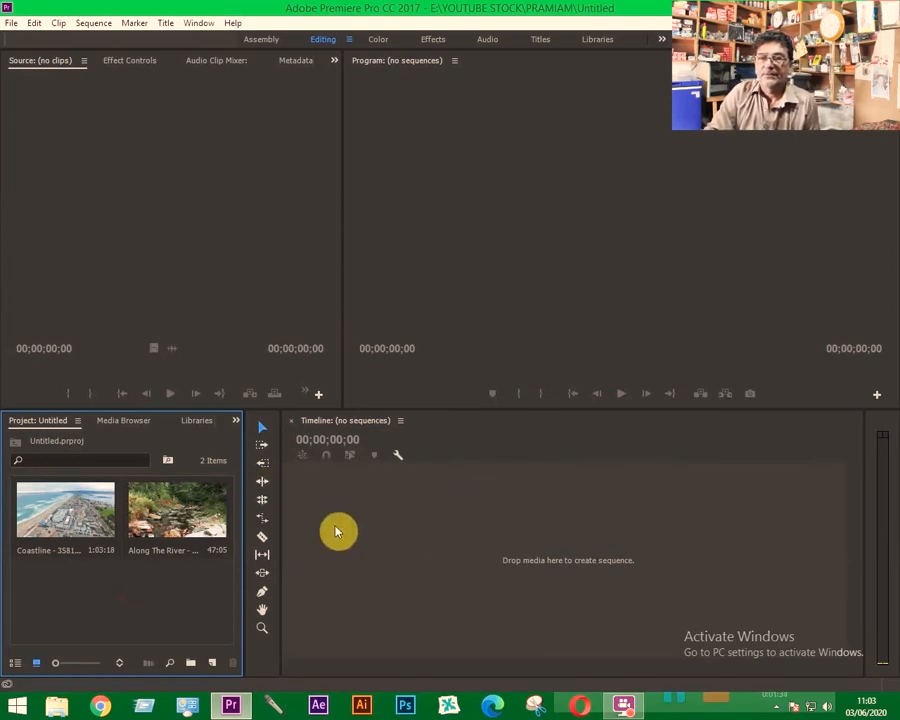
Step: Open the Coastline clip for source preview and mark its In point at 00:00:14:06 and Out point at 00:00:44:20
click(268, 499)
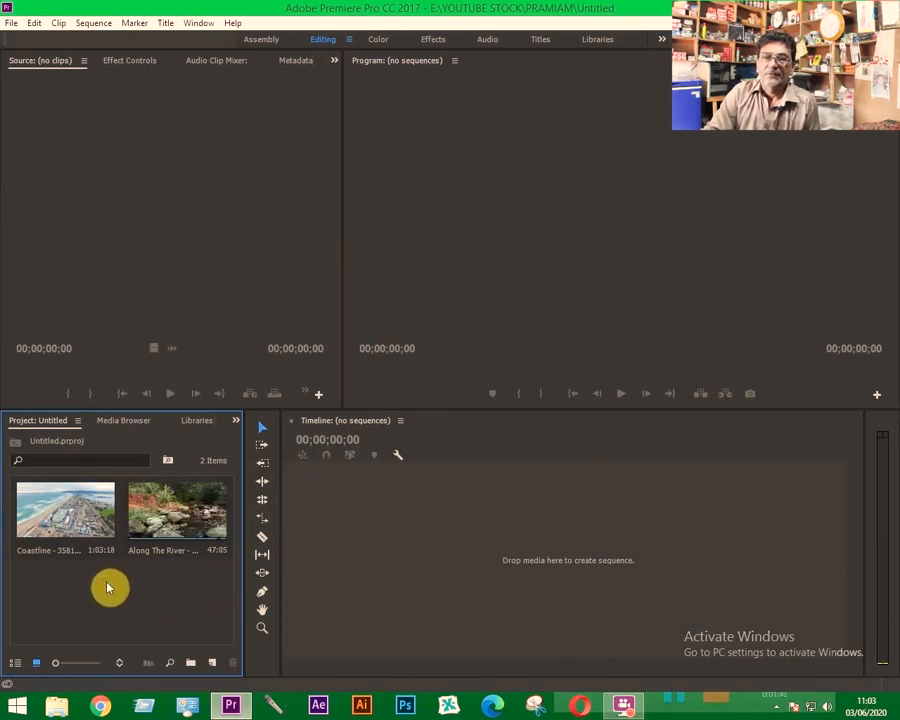
click(65, 512)
double_click(65, 512)
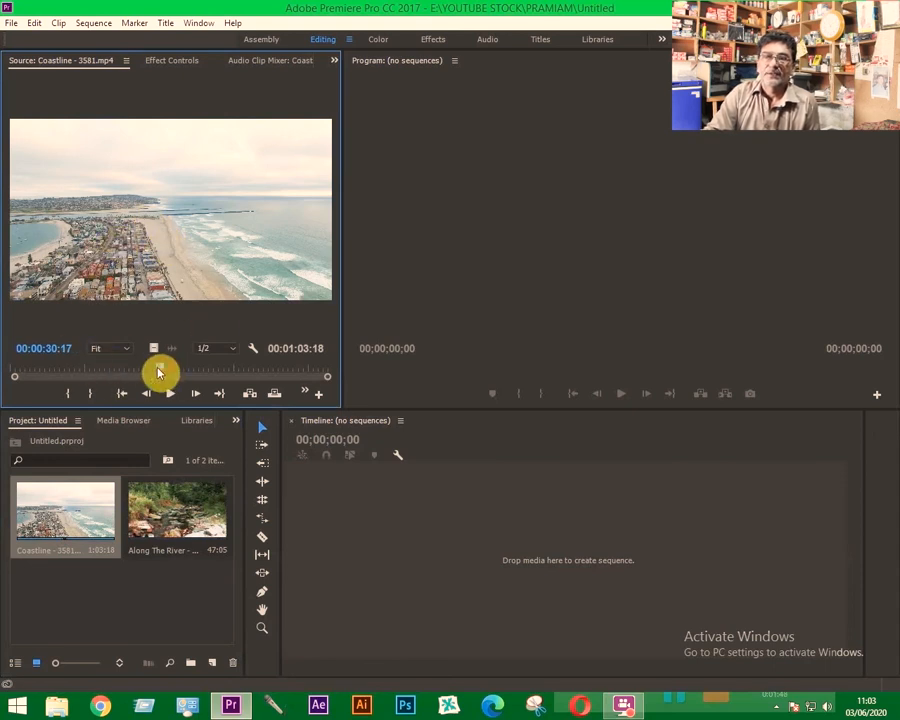
drag(158, 372, 86, 380)
click(68, 393)
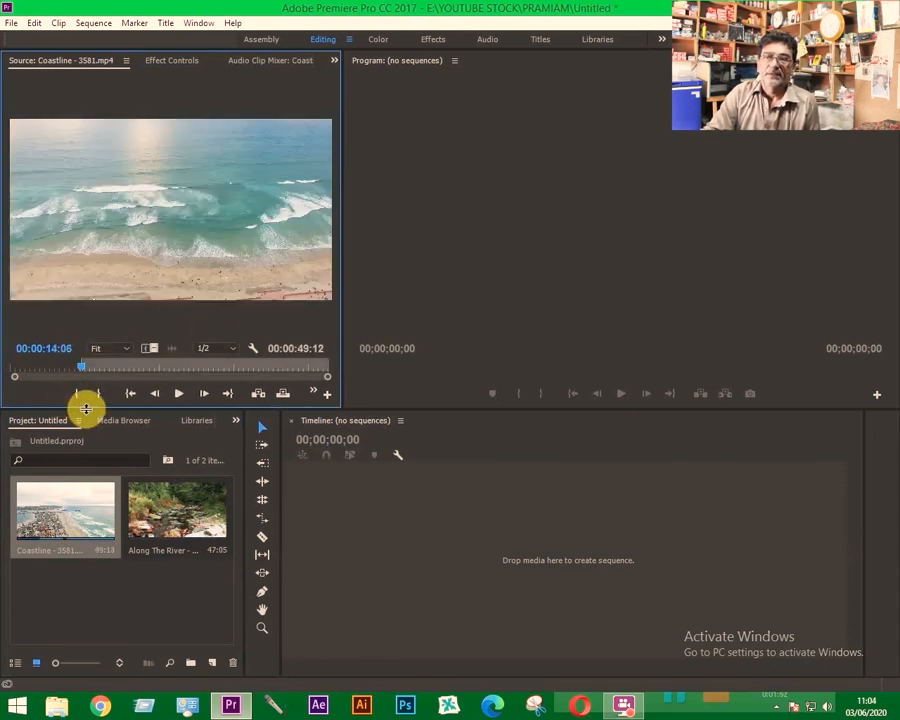
drag(88, 367, 237, 372)
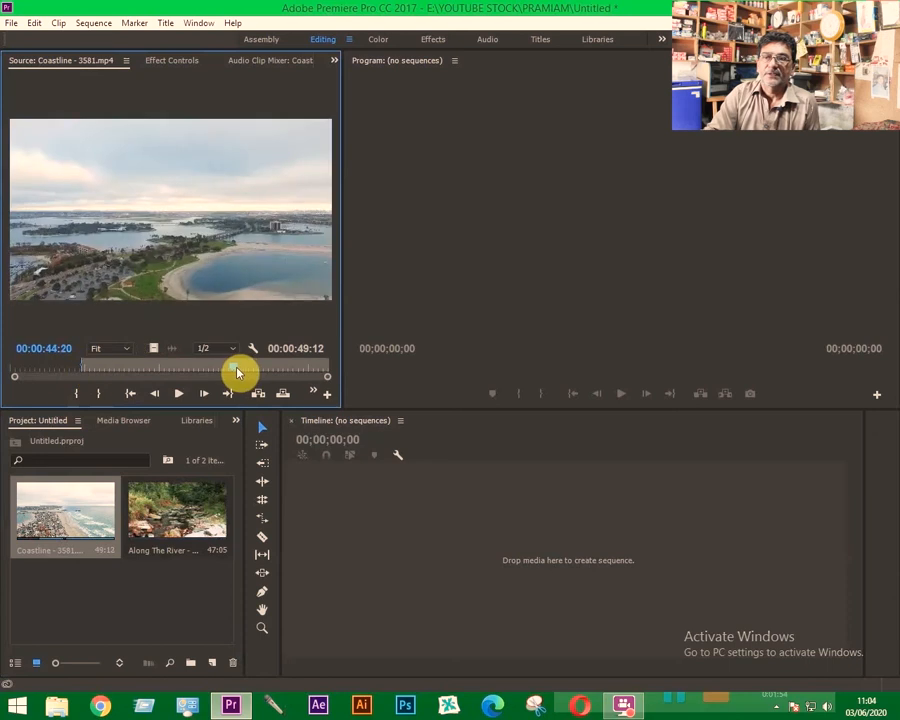
key(o)
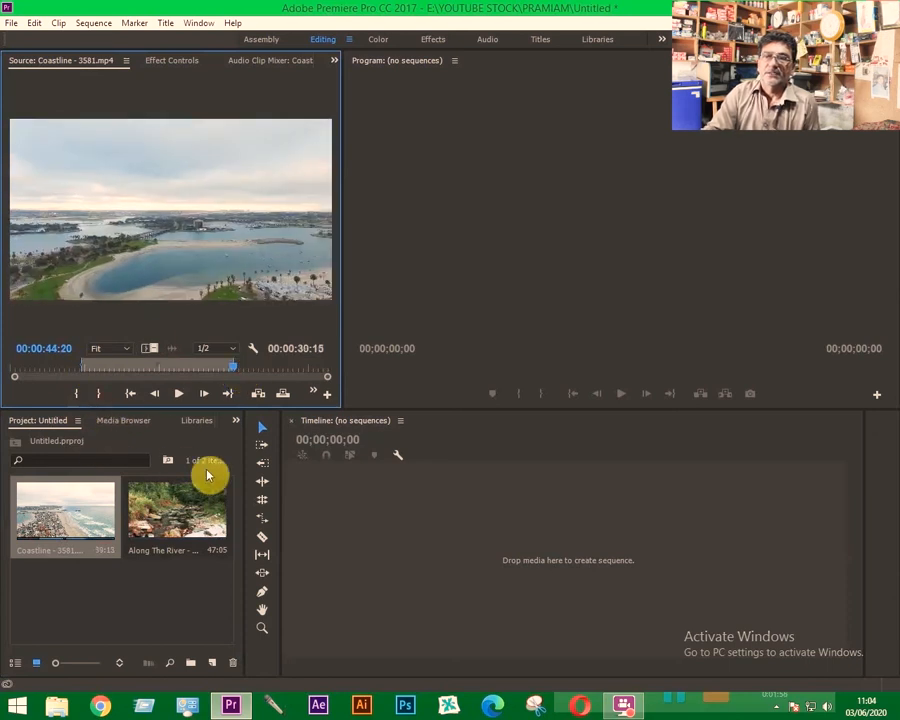
Step: Create a sequence from the video of the marked Coastline range and move its playhead to 00:00:02:10
drag(151, 345, 372, 539)
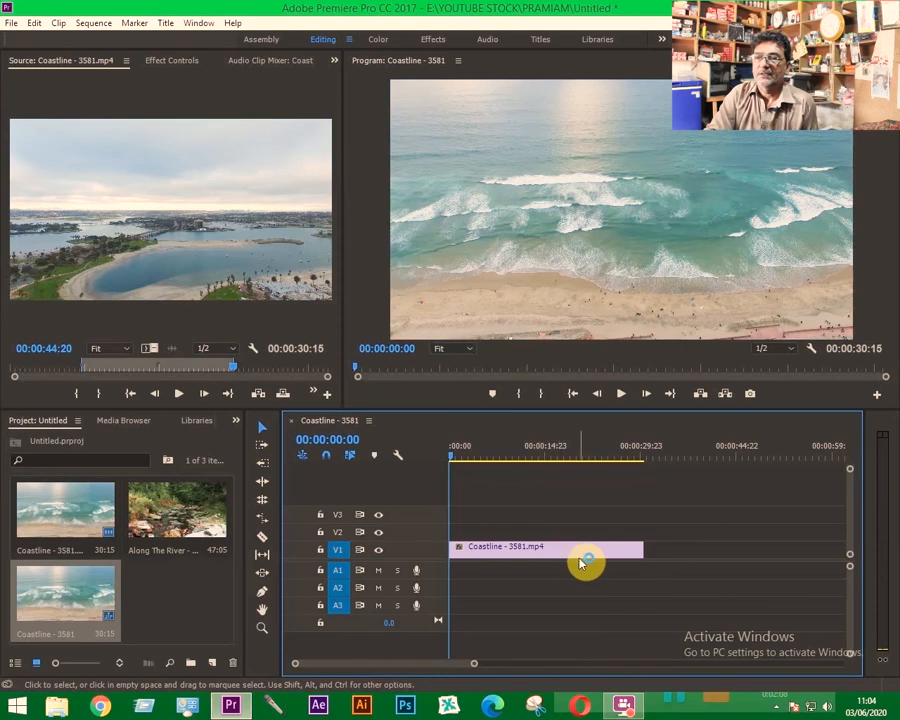
drag(450, 456, 464, 502)
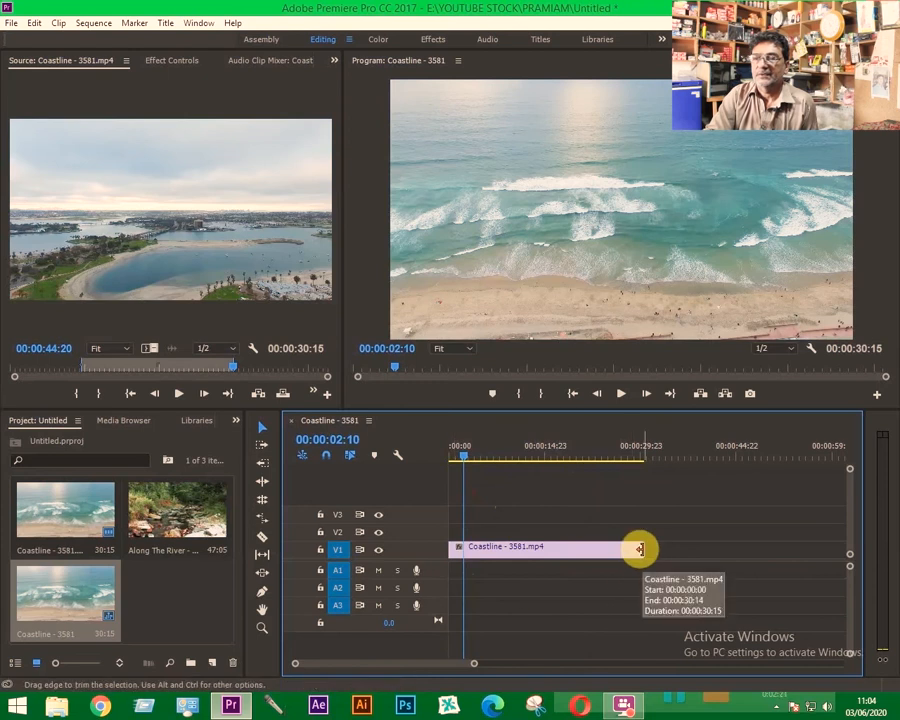
Step: Add the full Along The River clip to track V1 after the Coastline clip, leaving a small gap between them
key(minus)
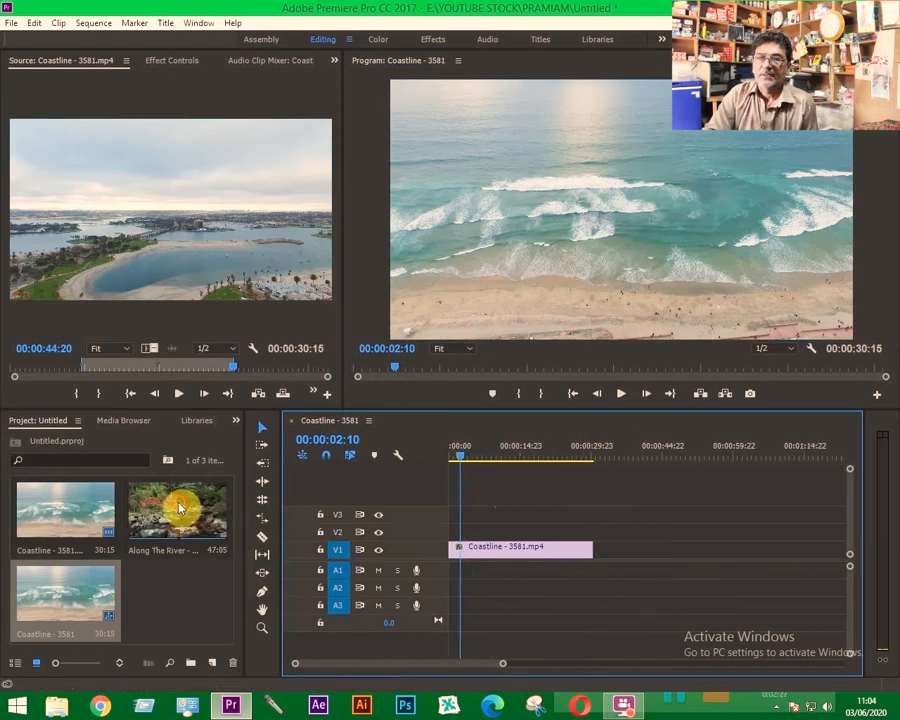
drag(177, 510, 659, 552)
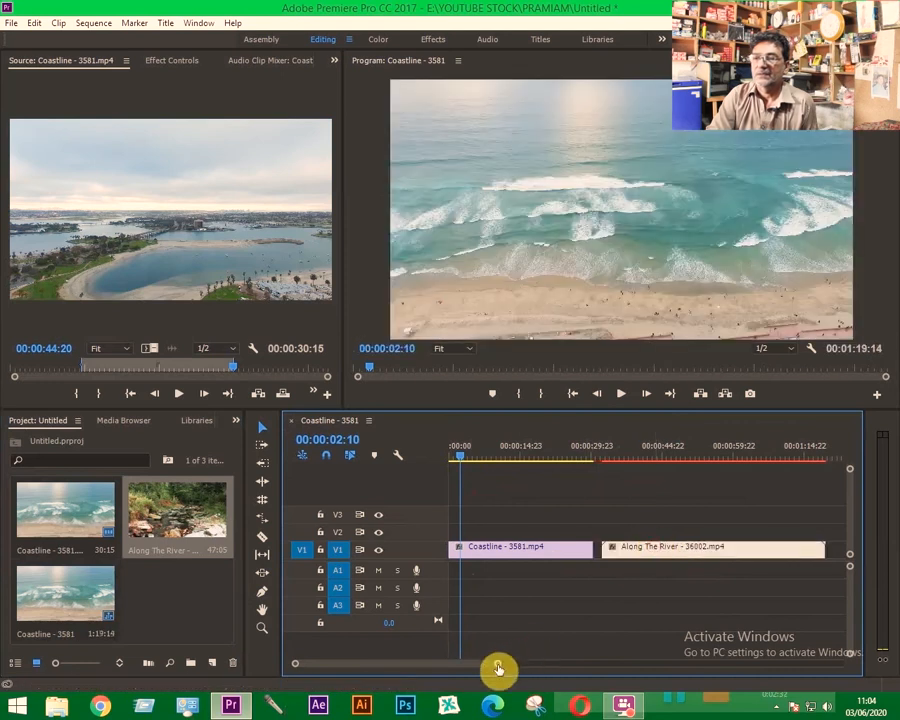
drag(498, 668, 508, 664)
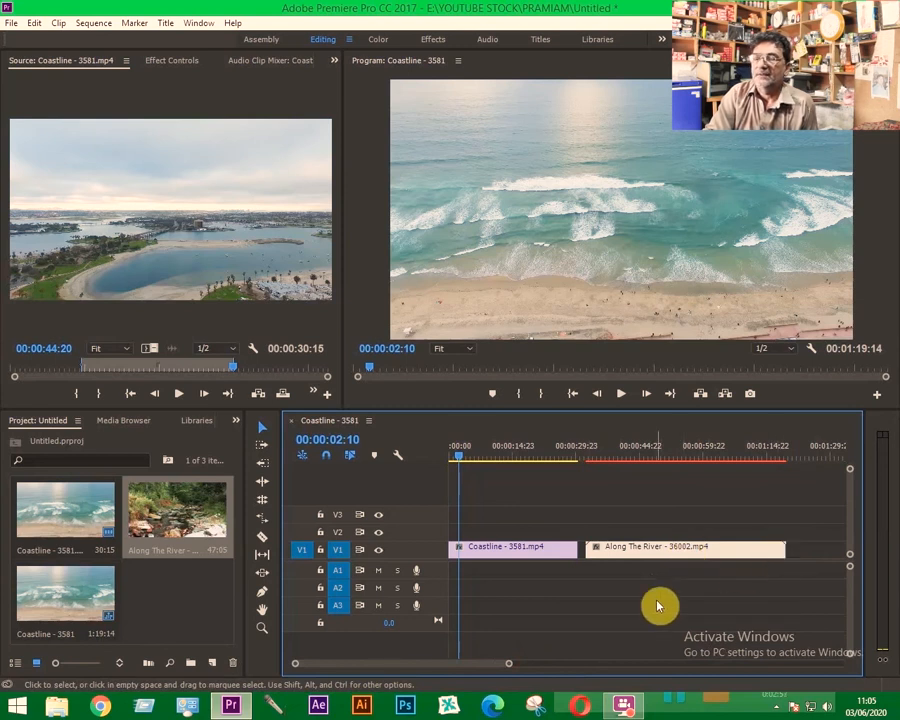
Step: Move the Along The River clip later onto track V2 and shift the Coastline clip a few seconds later on V1
click(525, 549)
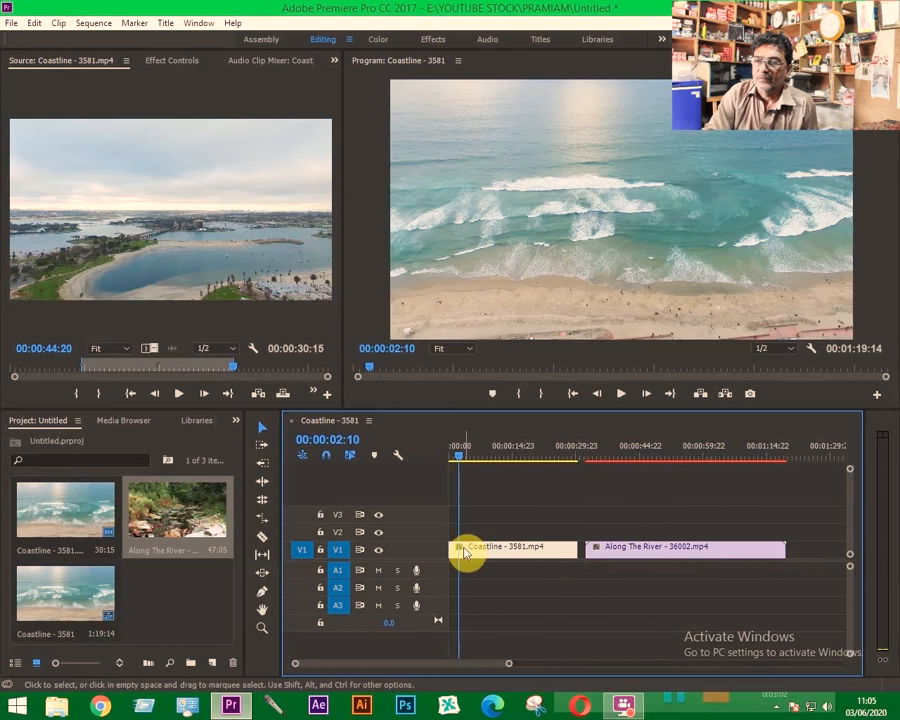
key(ctrl+z)
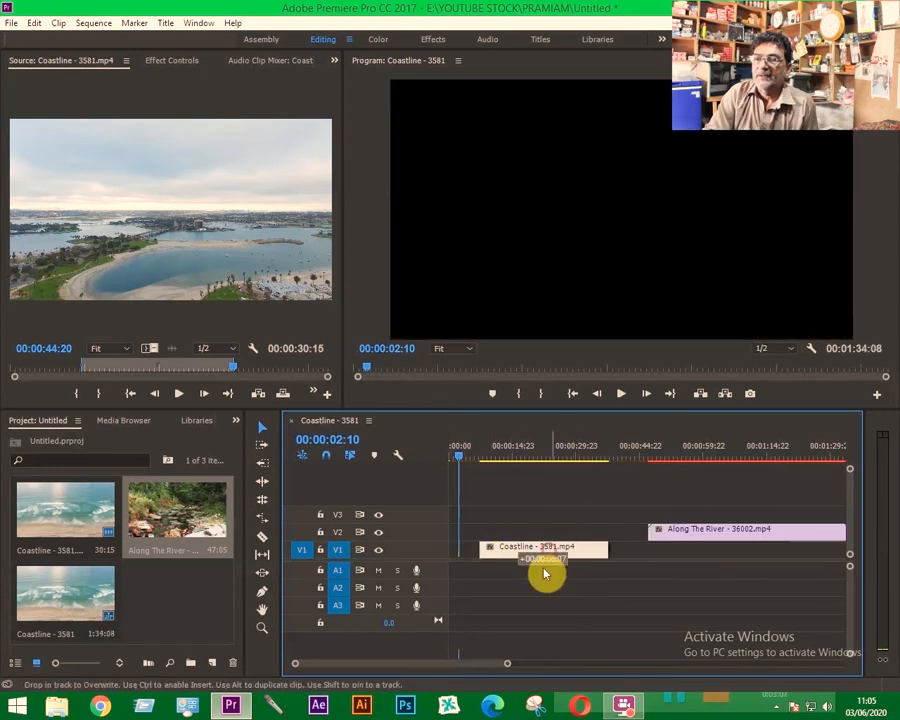
click(509, 564)
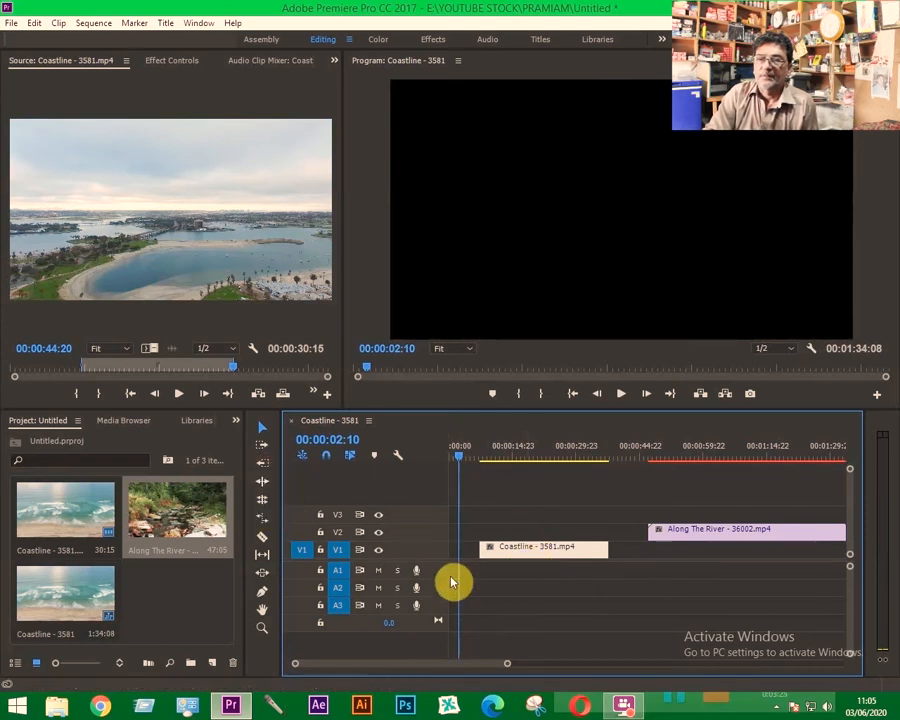
Step: Delete both clips from the timeline and place the marked Coastline video at the start of track V1
key(Delete)
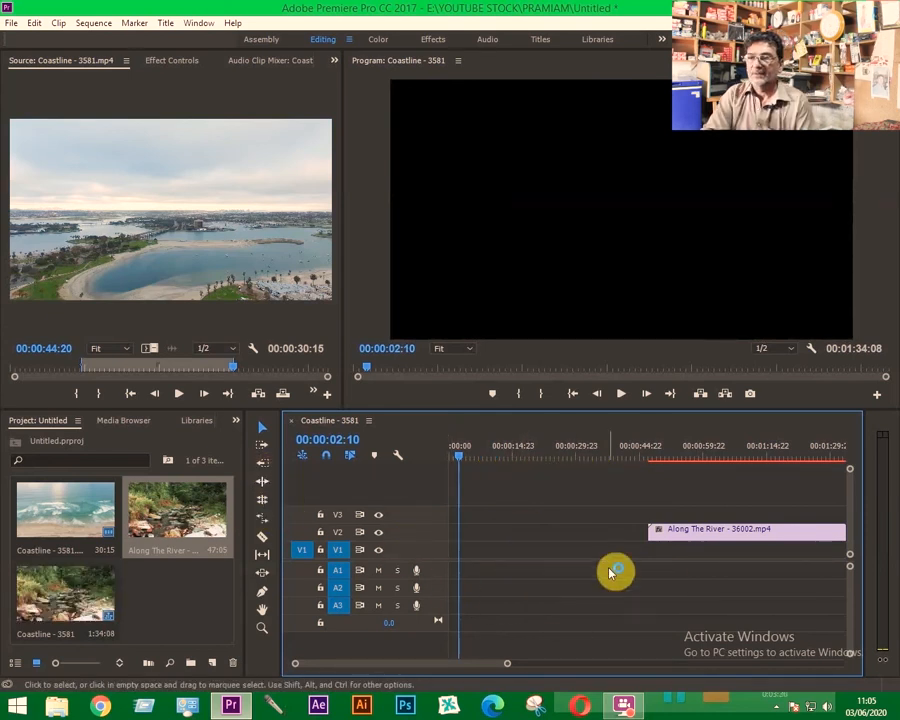
click(674, 533)
key(Delete)
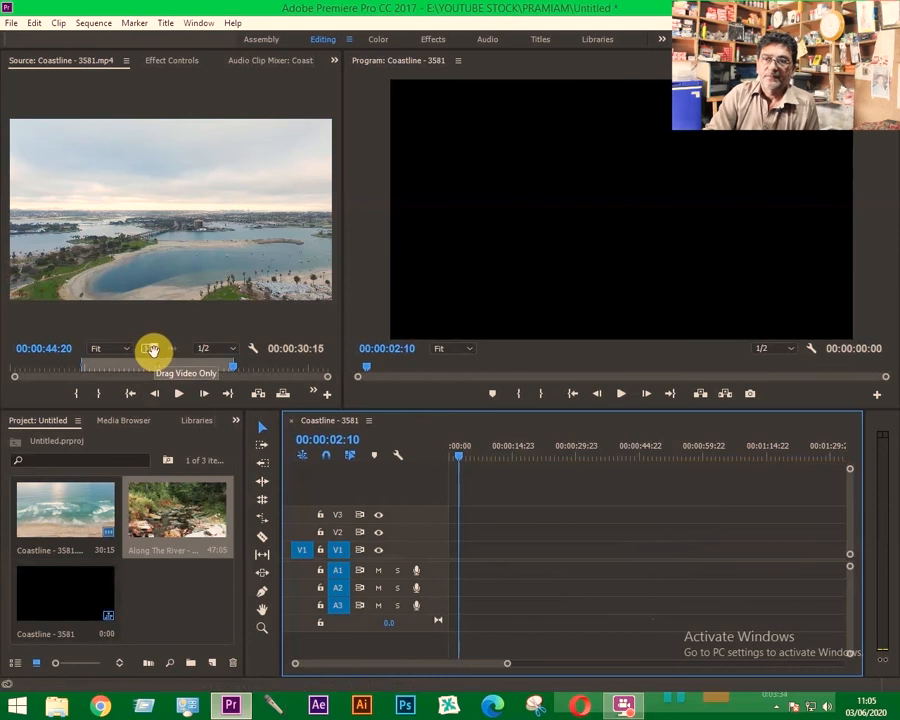
drag(152, 348, 456, 552)
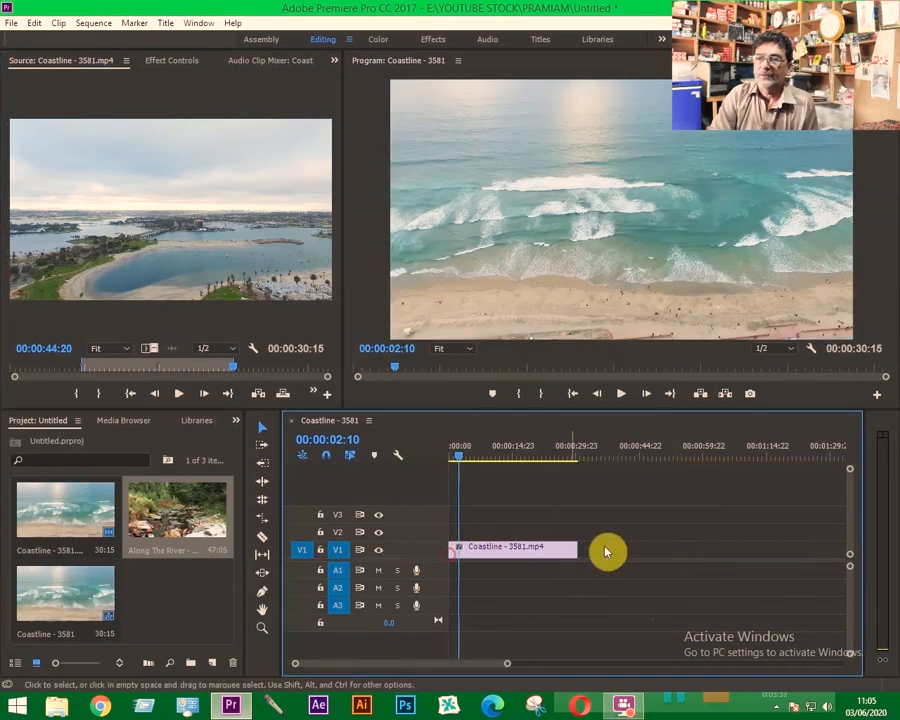
Step: Mark Along The River from about 00:00:10:28 to 00:00:32:04 and place its video directly after the Coastline clip on V1
double_click(180, 515)
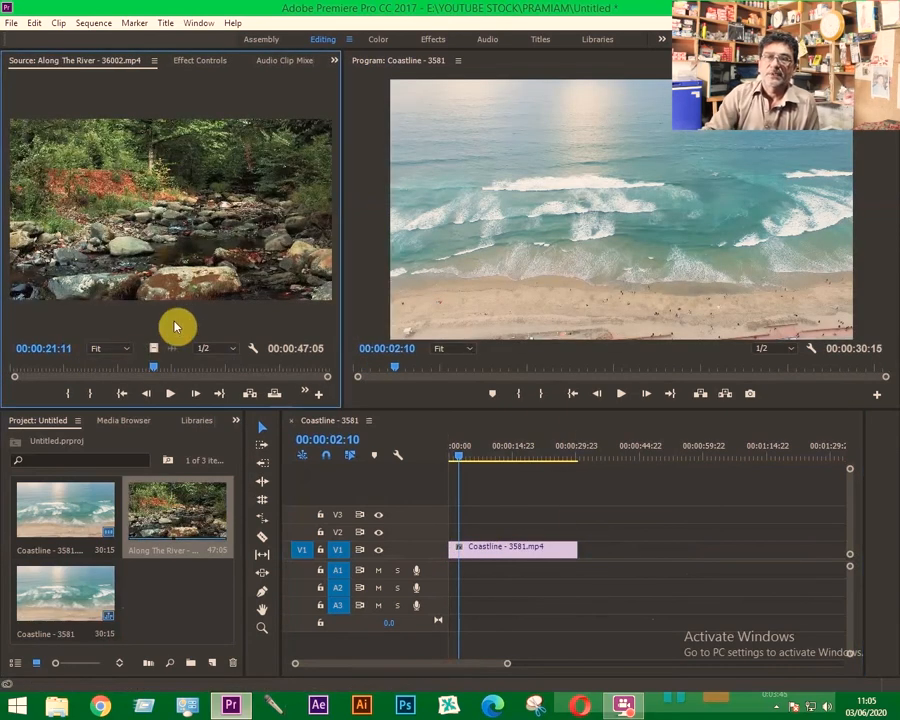
drag(157, 369, 231, 374)
click(69, 394)
key(o)
drag(152, 348, 582, 545)
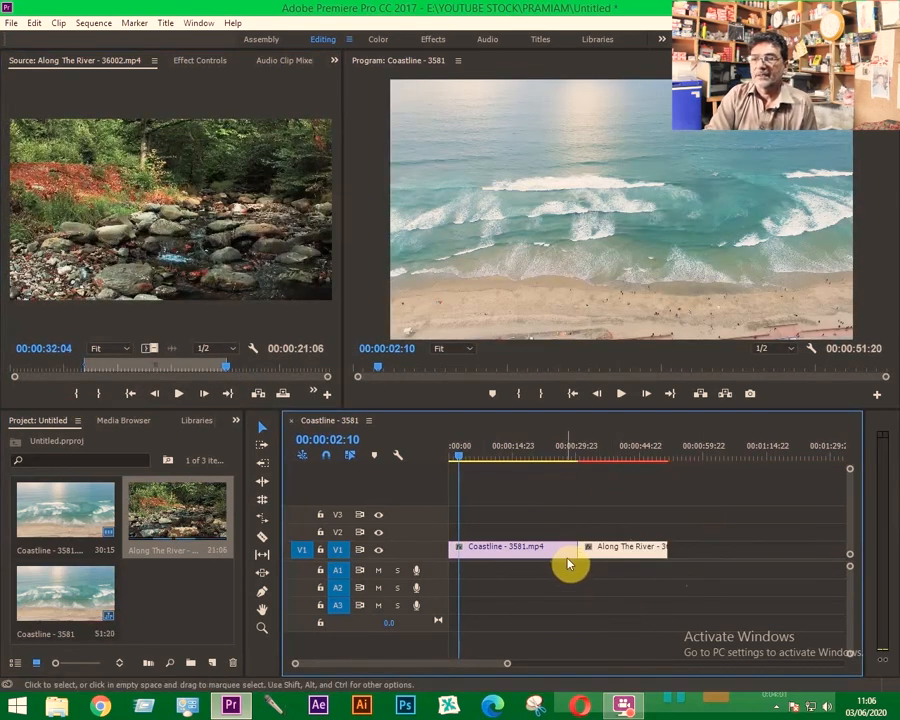
Step: Split the Coastline clip at about 00:00:24:08 with the Razor tool and delete the short end piece, leaving a gap
click(503, 557)
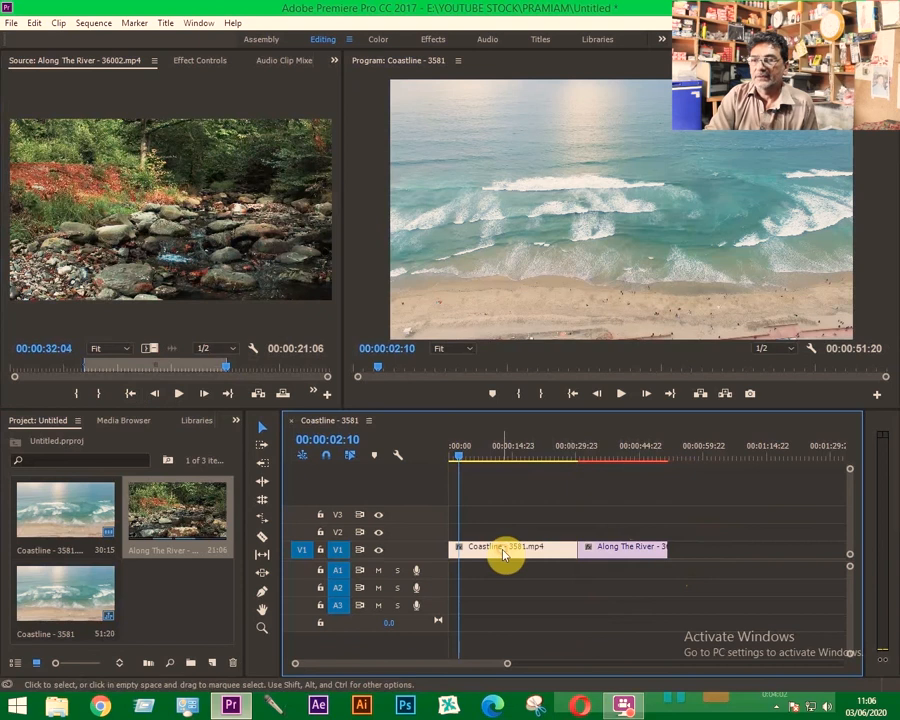
key(c)
click(556, 550)
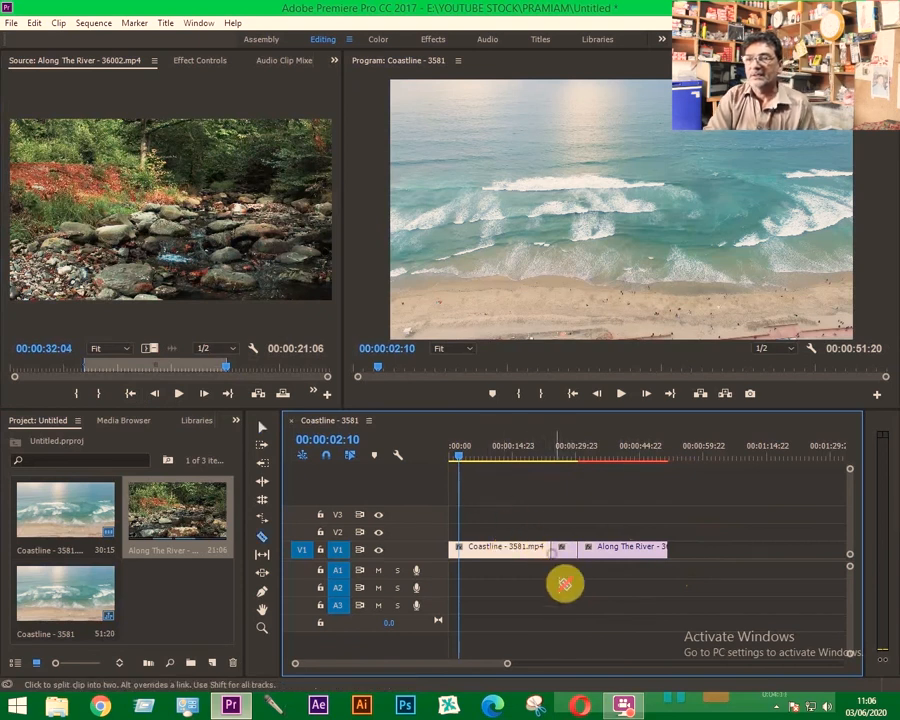
key(v)
click(571, 551)
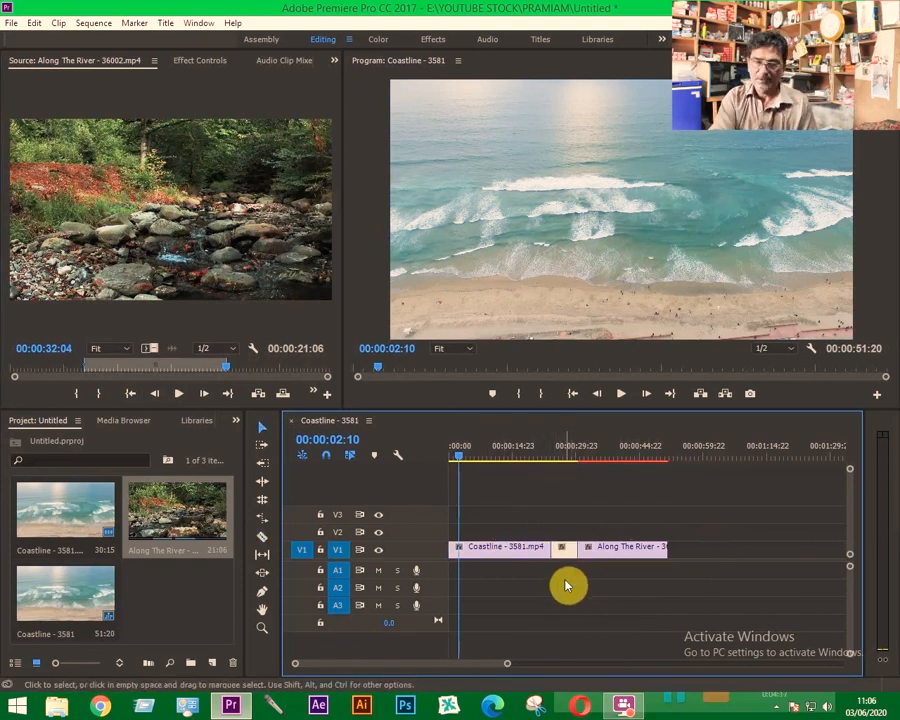
key(Delete)
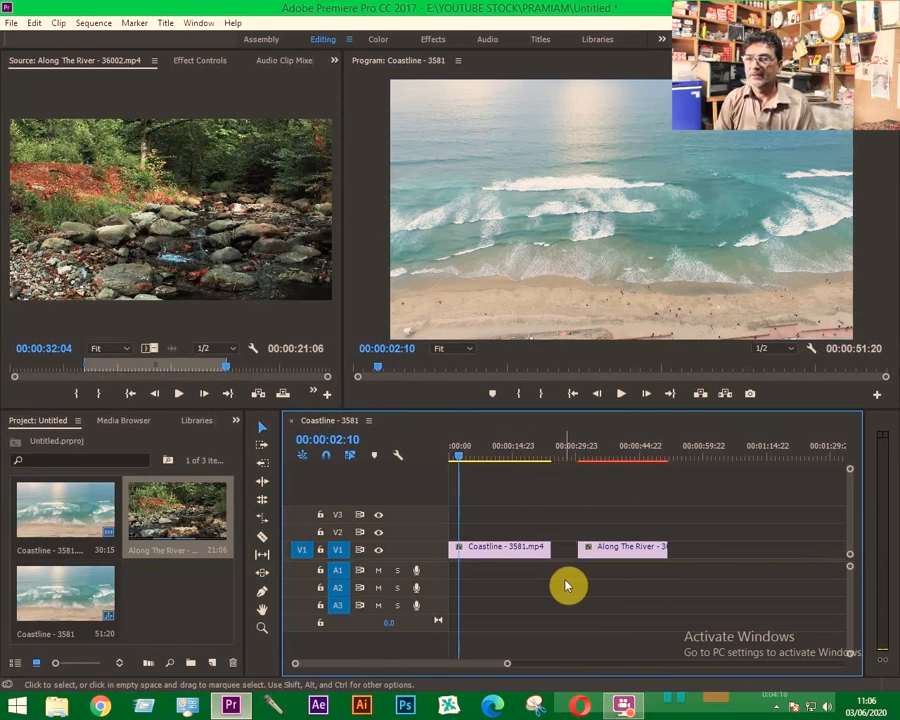
Step: Restore the deleted Coastline end piece and ripple delete it so the river clip closes the gap
key(shift)
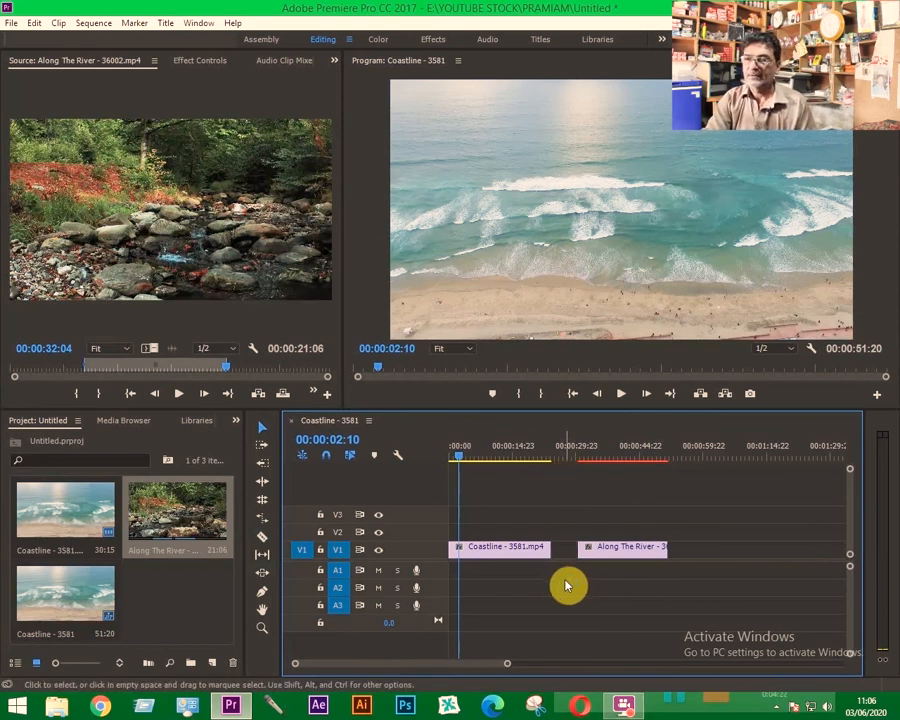
click(566, 548)
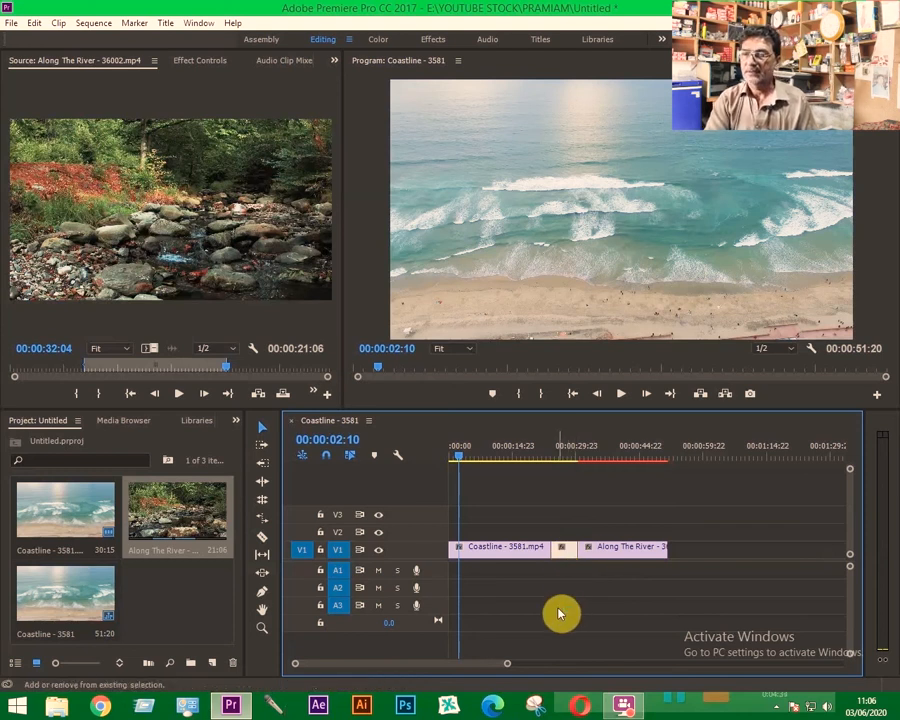
key(Delete)
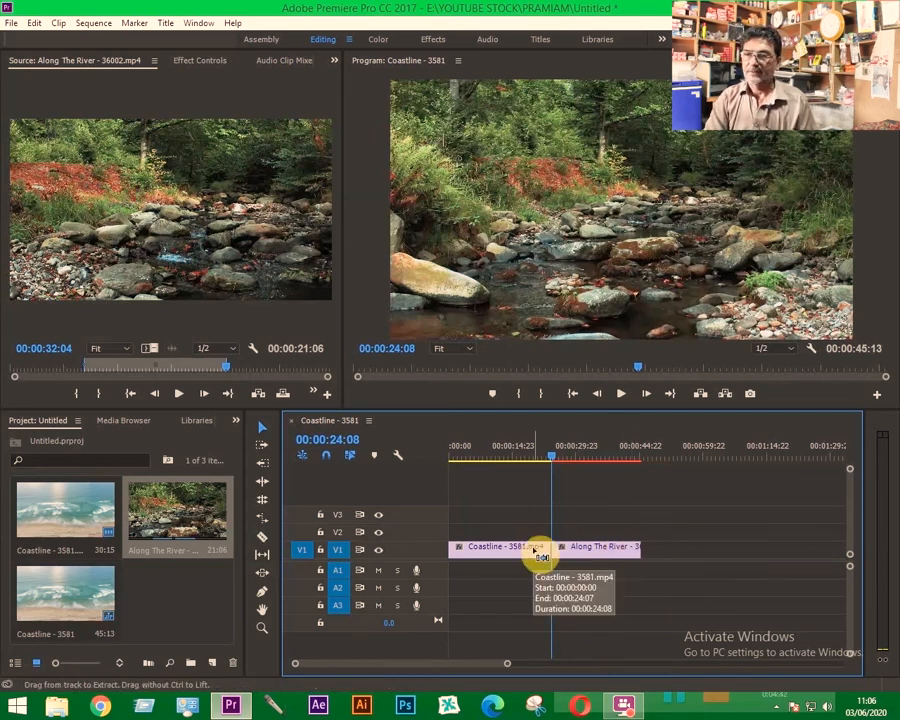
Step: Undo the ripple delete and the split of the Coastline clip
key(ctrl+z)
key(ctrl+z)
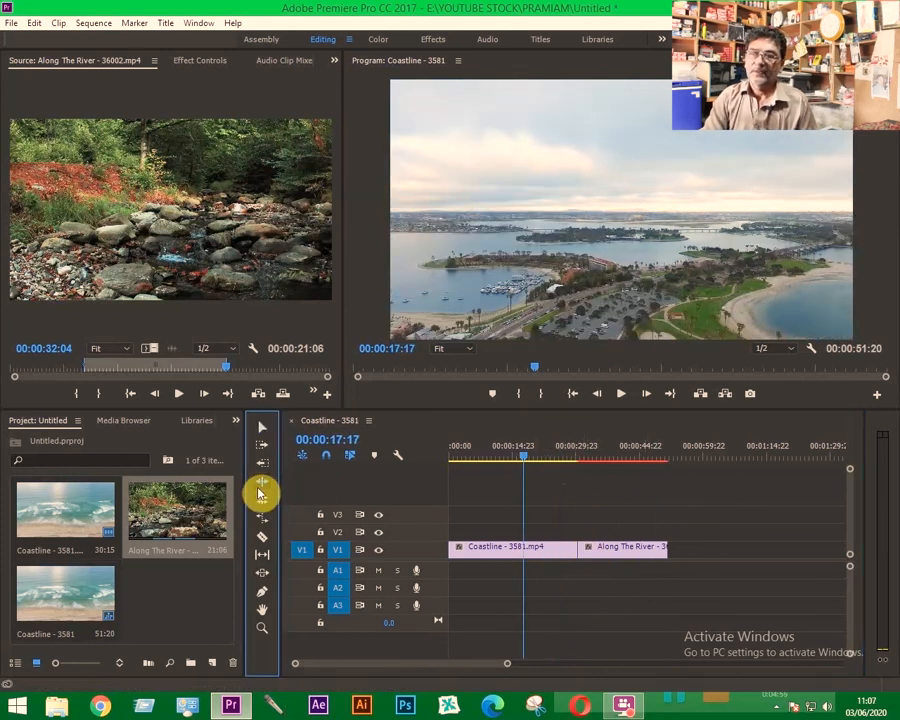
Step: Shorten the end of the Coastline clip to a duration of 00:00:21:12 with the Ripple Edit tool
click(262, 484)
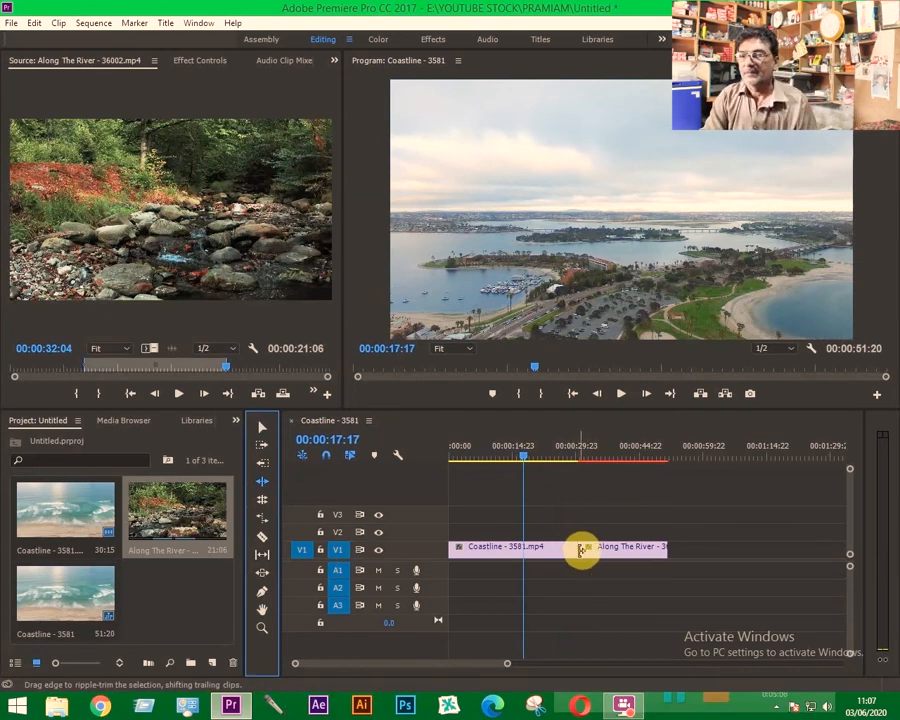
drag(571, 549, 537, 556)
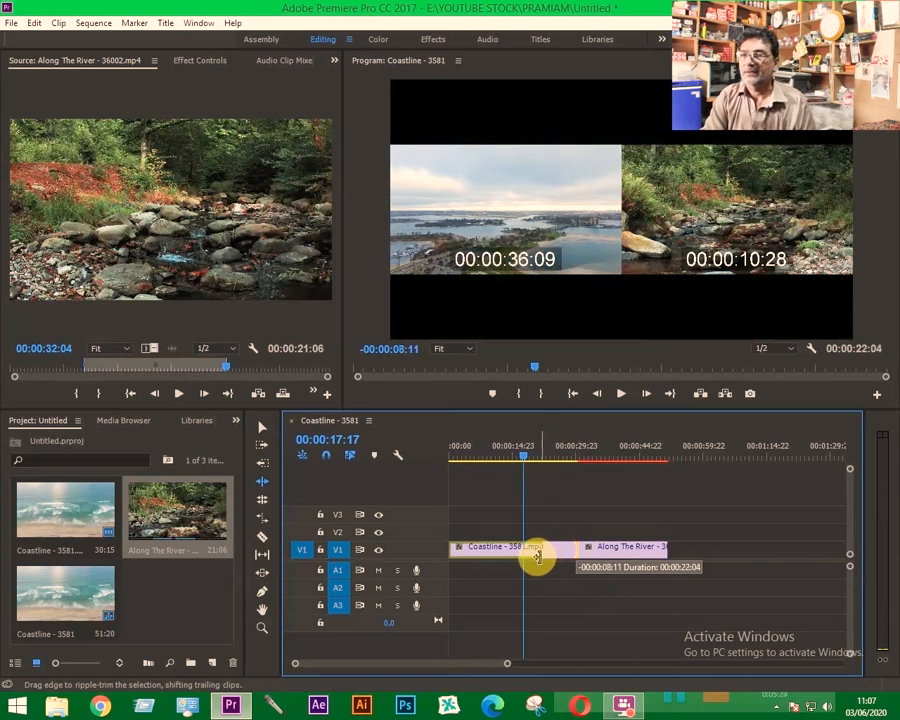
drag(537, 557, 532, 557)
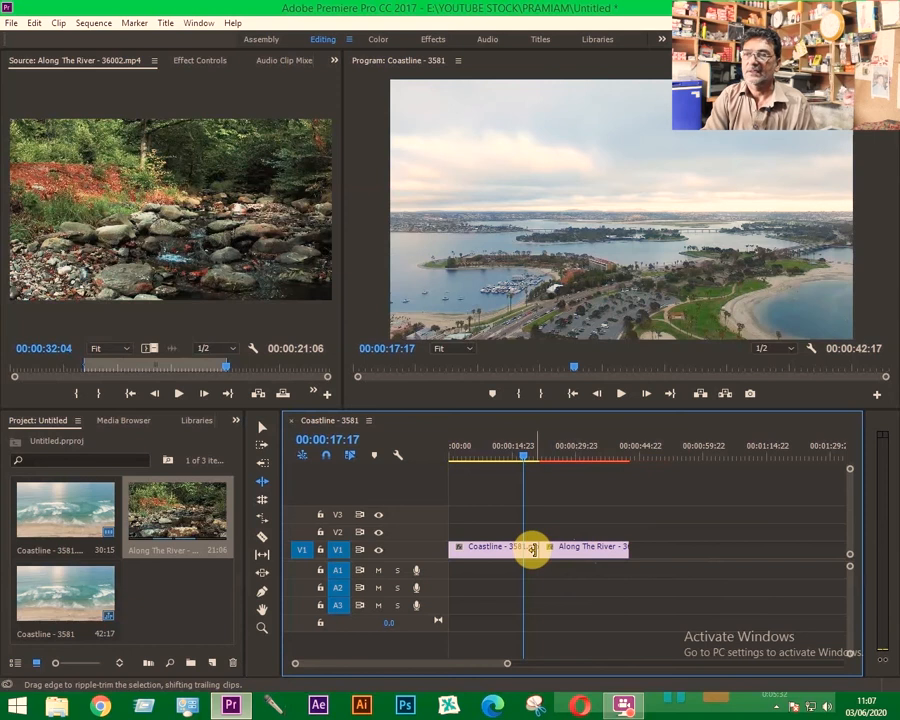
Step: Move the playhead to 00:00:19:05 and ripple-extend the Coastline clip's end to about 00:00:29:11
mouse_move(525, 460)
mouse_down()
mouse_move(545, 460)
mouse_move(530, 458)
mouse_up()
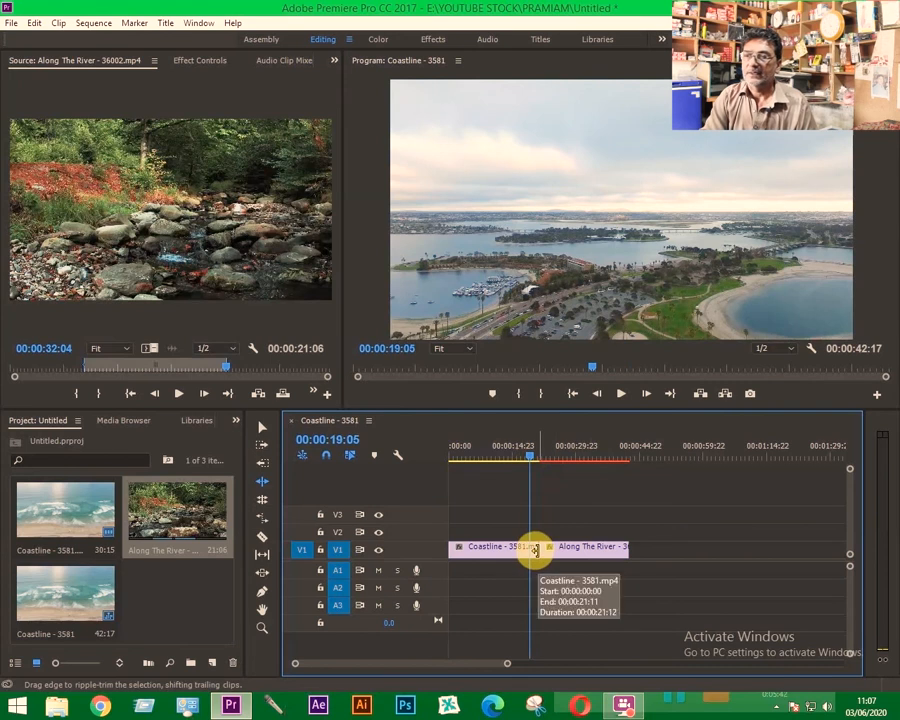
drag(535, 549, 568, 549)
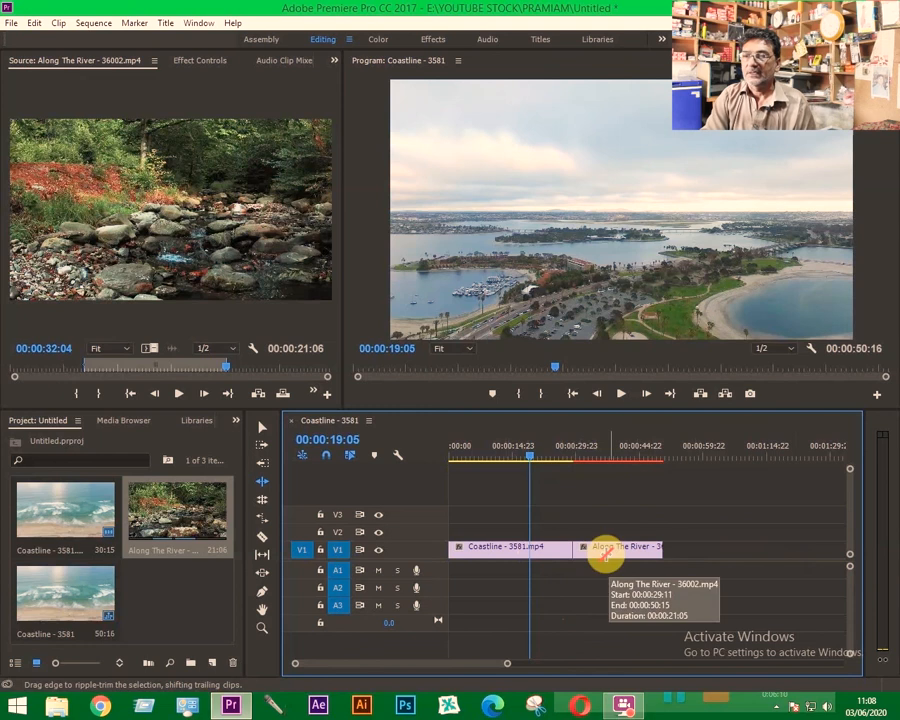
click(265, 483)
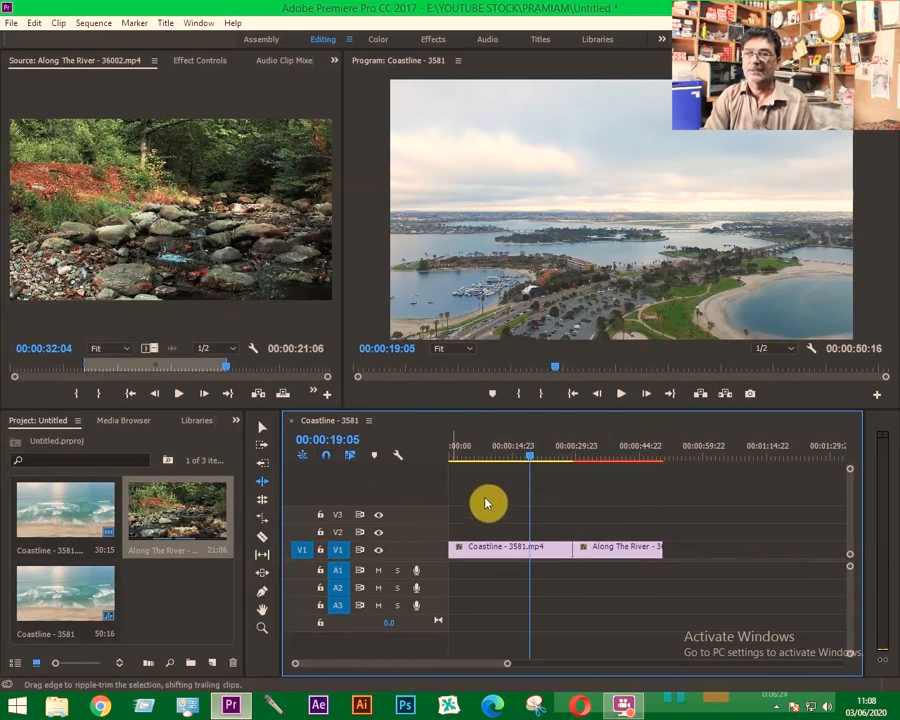
Step: Roll the edit point between the Coastline and Along The River clips back to about 00:00:21 with the Rolling Edit tool
click(263, 503)
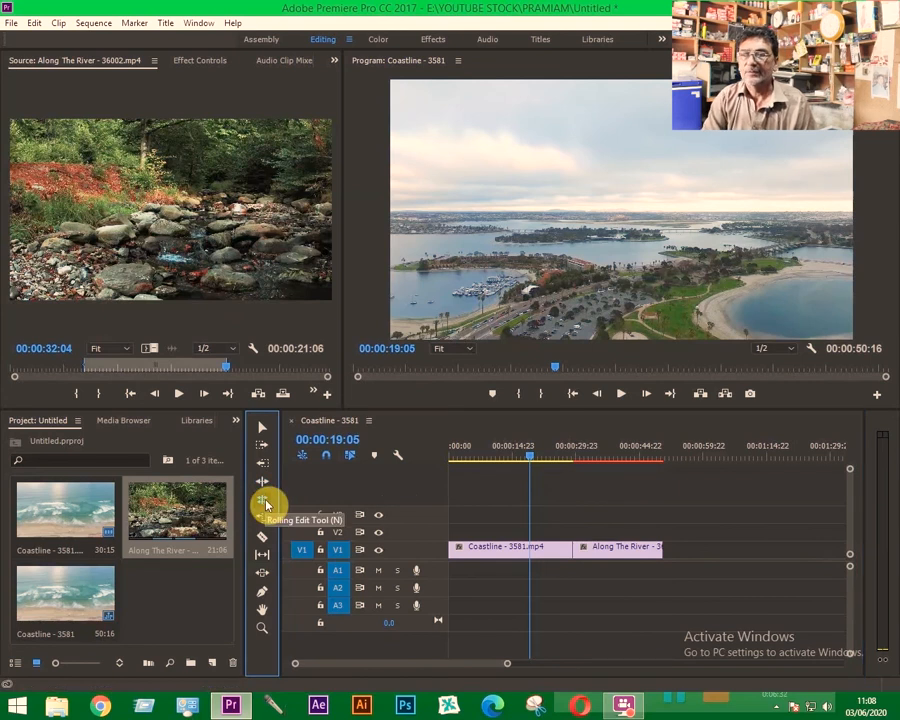
click(264, 503)
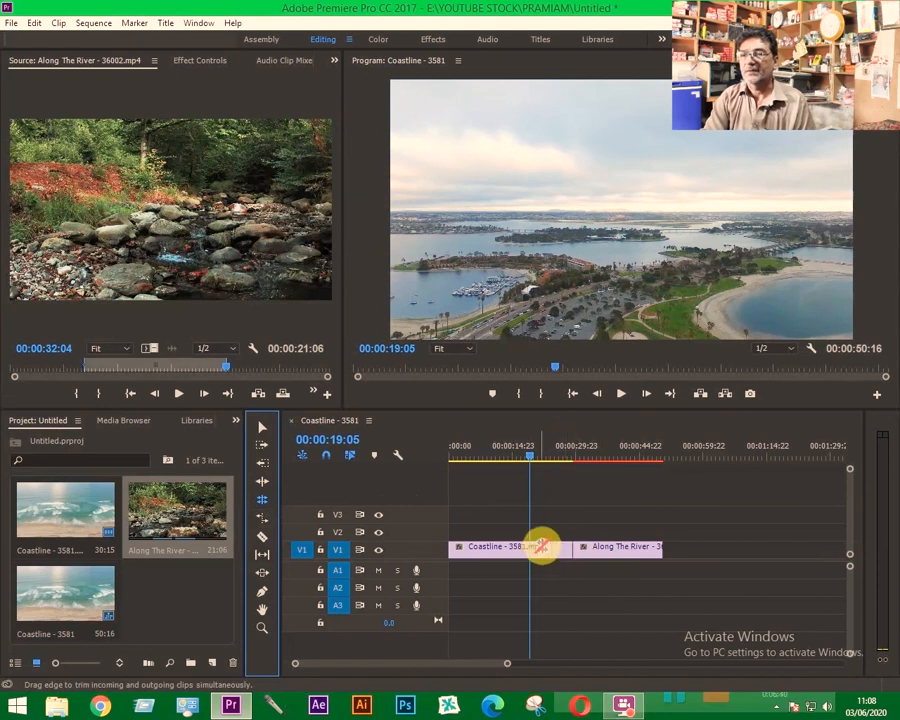
click(262, 499)
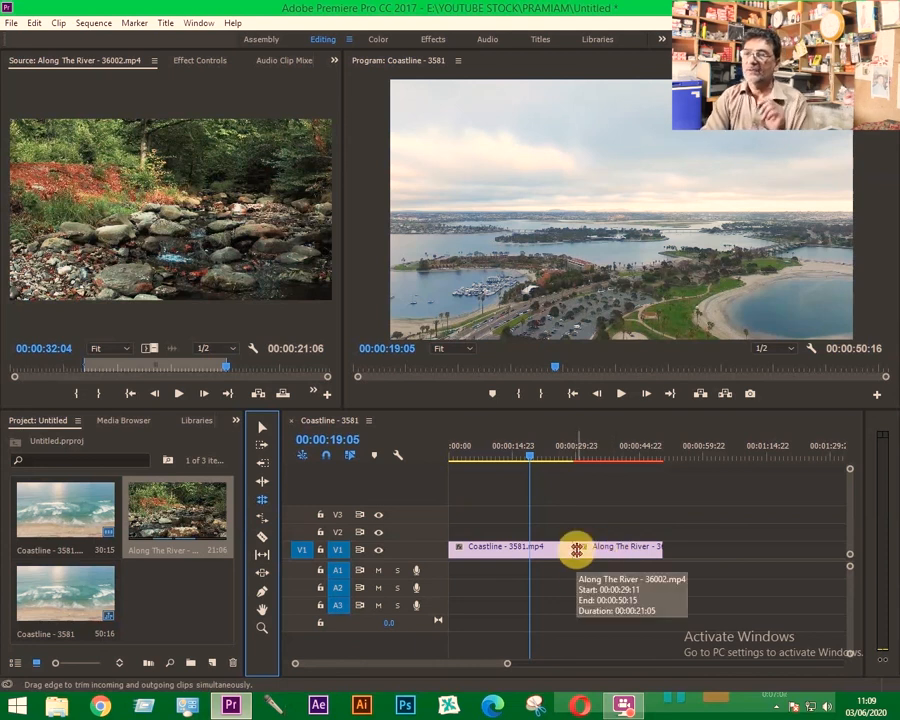
click(633, 551)
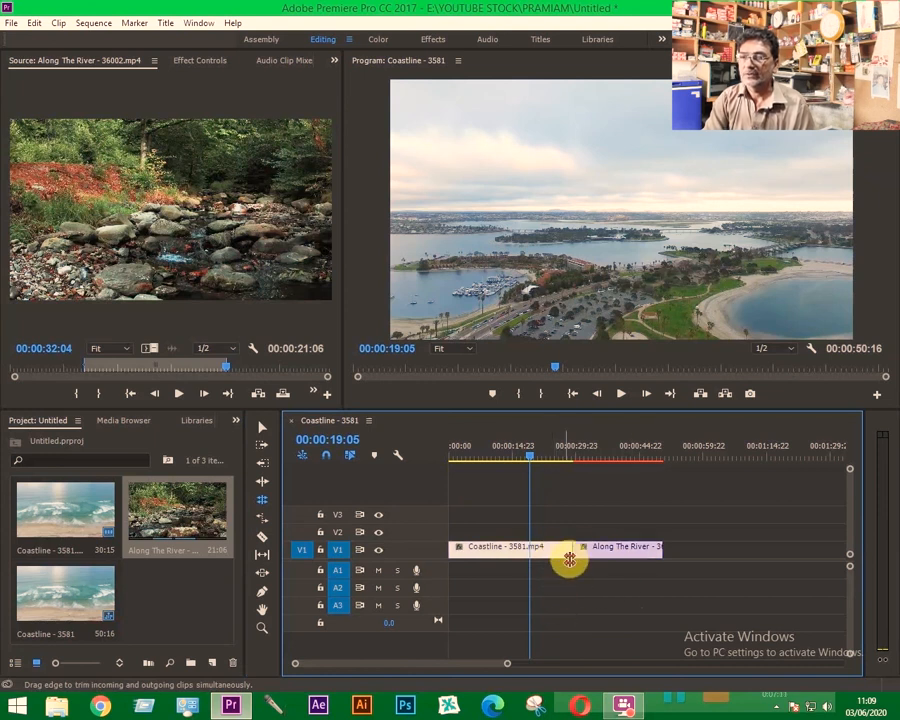
drag(574, 549, 540, 556)
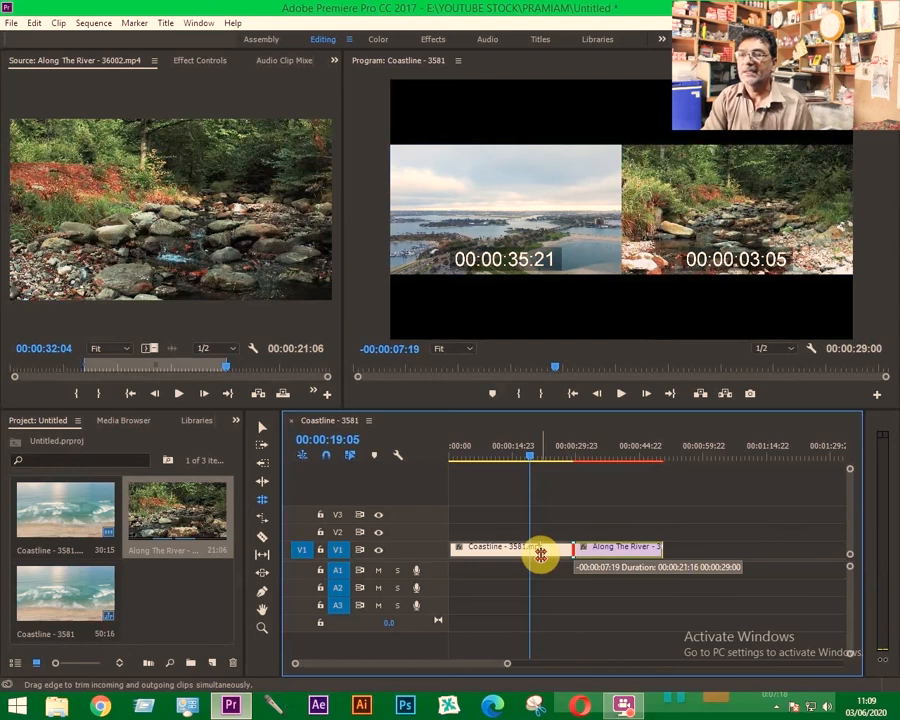
drag(540, 556, 531, 557)
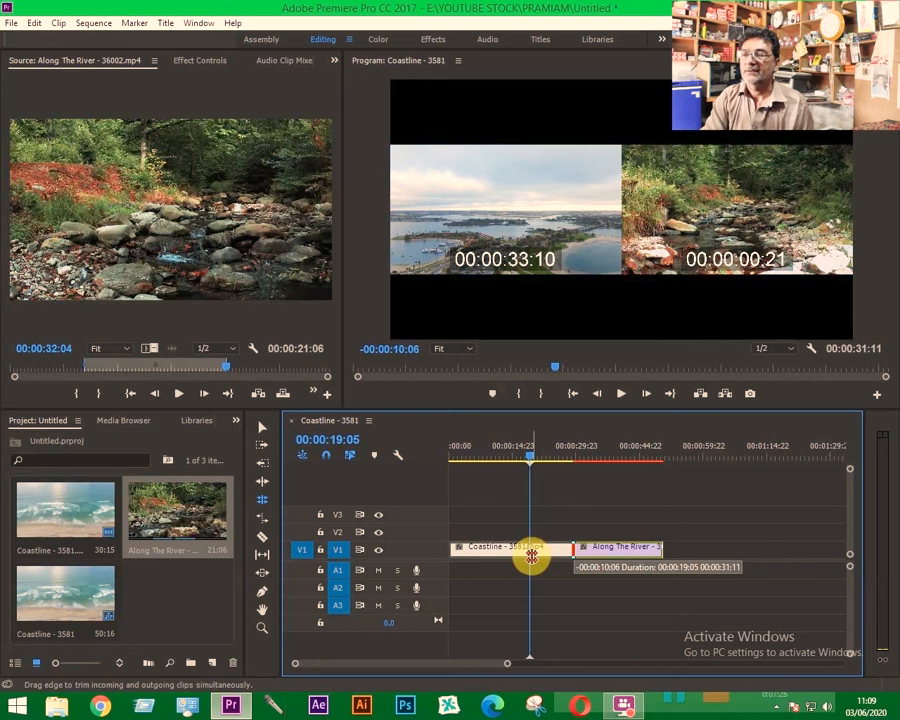
drag(531, 557, 538, 556)
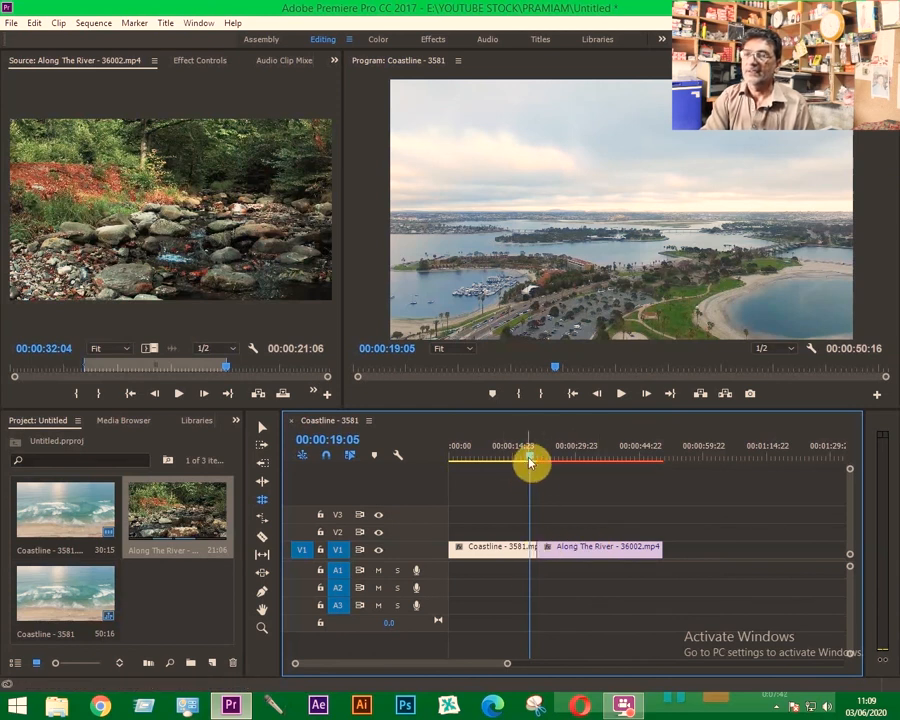
Step: Move the playhead to 00:00:16:02 and roll the edit point between the two clips forward to about 00:00:31
drag(528, 457, 518, 490)
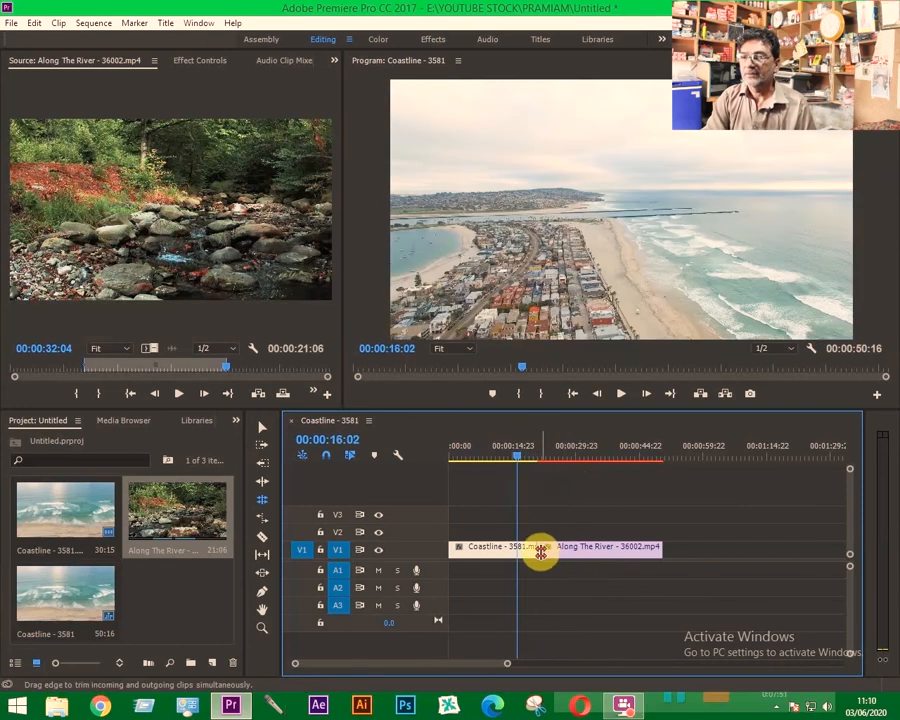
drag(540, 549, 582, 547)
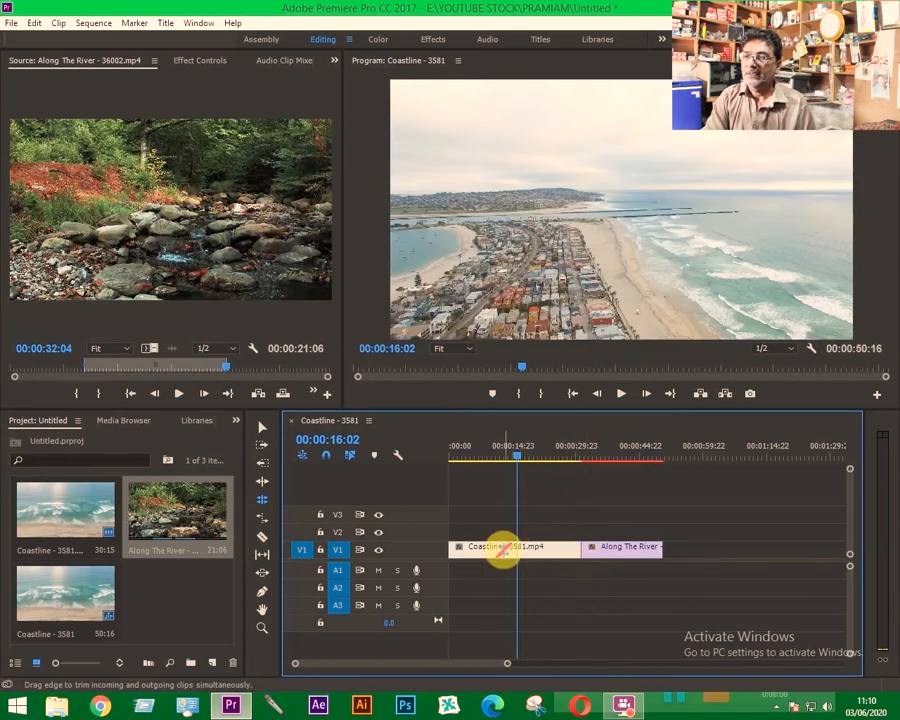